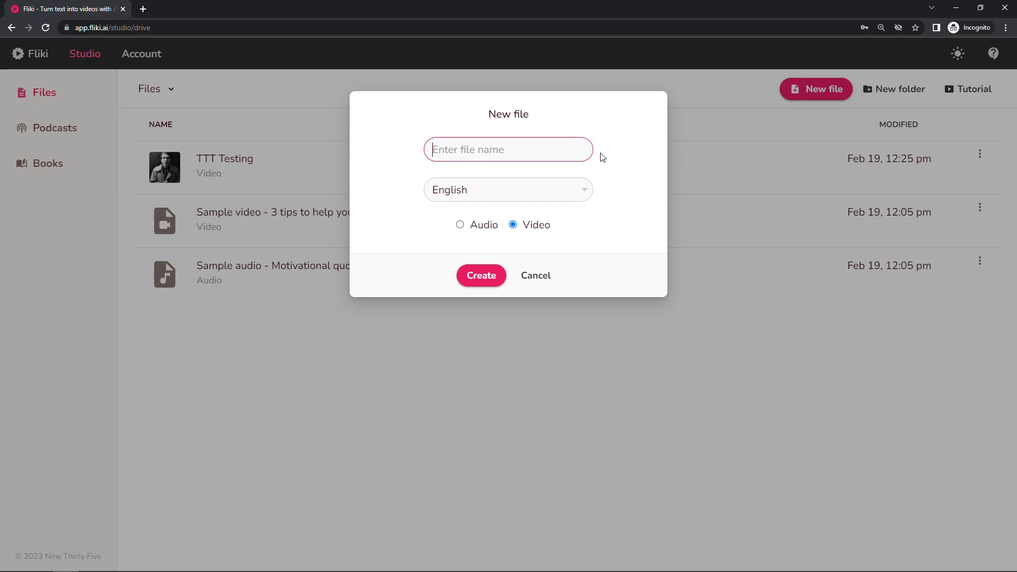
# Step: Paste '3 Tips to Survive a Zombie Apocalypse' as the new English video file's name
pyautogui.hotkey('ctrl', 'v')
pyautogui.press('Right')
pyautogui.press('Right')
pyautogui.press('Right')
pyautogui.press('Right')
pyautogui.press('Right')
pyautogui.press('Right')
pyautogui.press('Right')
pyautogui.press('Right')
pyautogui.press('Right')
pyautogui.press('Right')
pyautogui.press('Right')
pyautogui.press('Right')
pyautogui.press('Right')
pyautogui.press('Right')
pyautogui.press('Right')
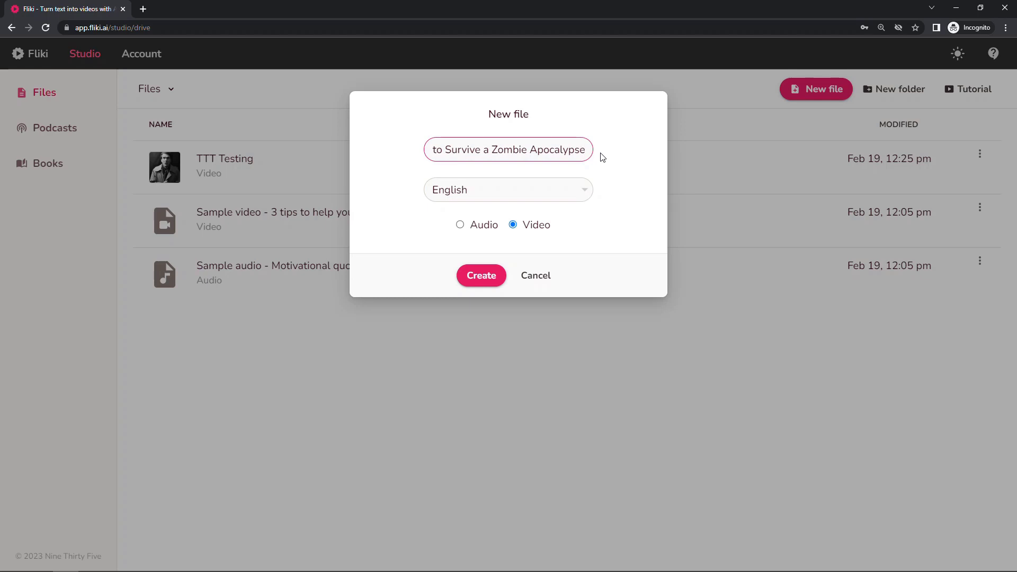
# Step: Create the video file and replace the first section's title with the intro sentence about 3 survival tips
pyautogui.click(478, 275)
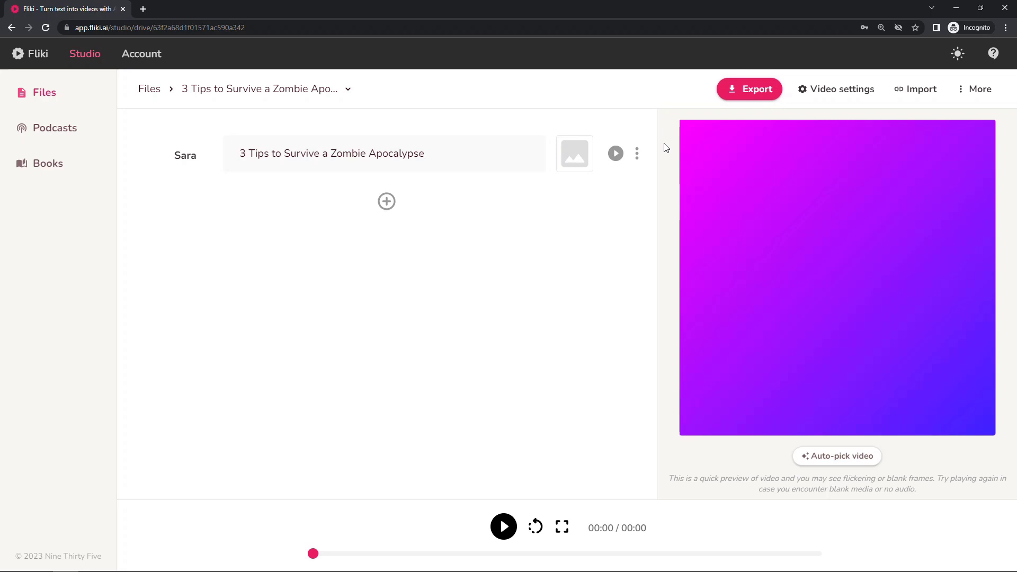
pyautogui.moveTo(443, 153); pyautogui.dragTo(233, 156)
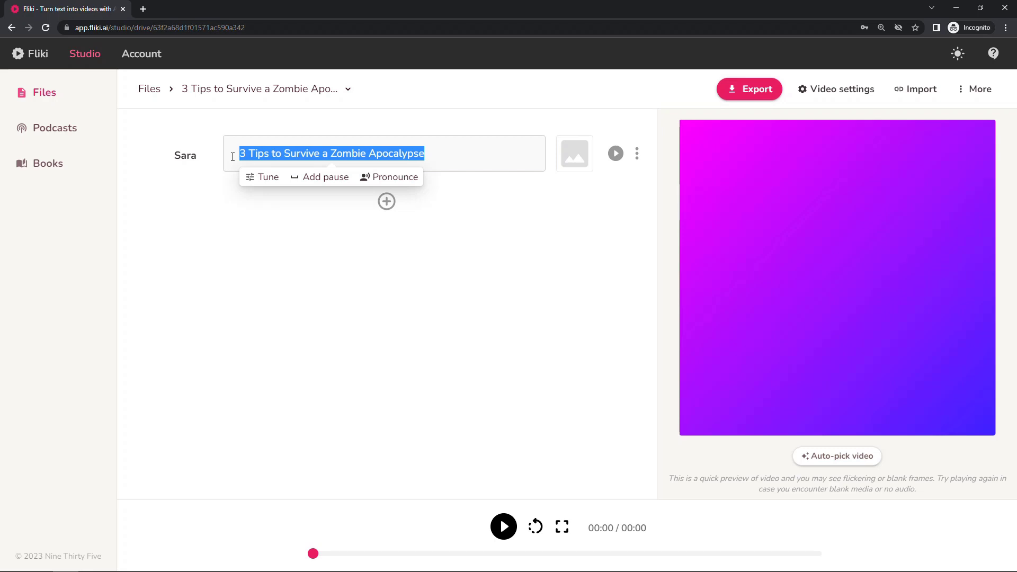
pyautogui.write("In this video, we'll cover 3 tips for surviving a zombie apocalypse.")
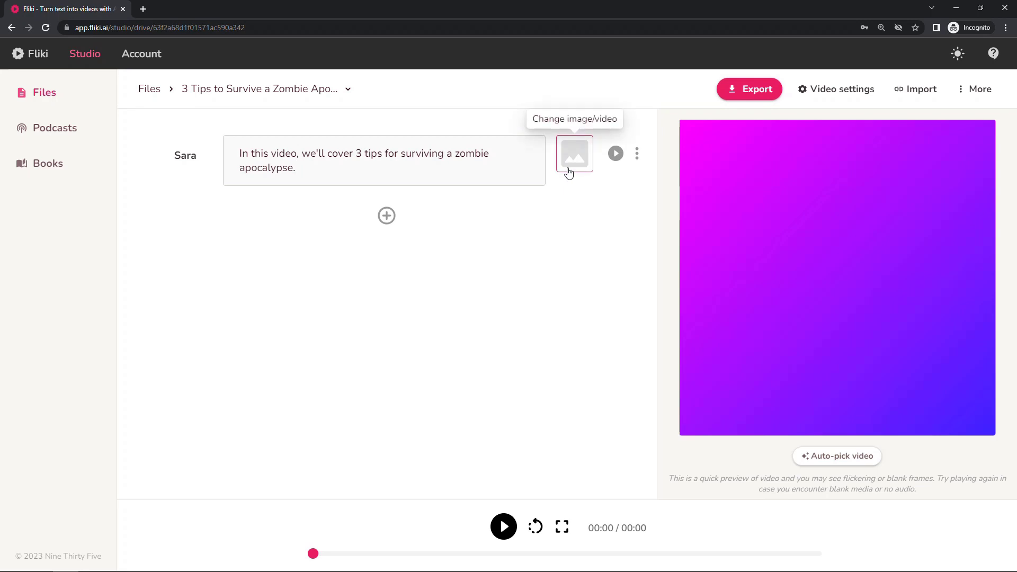
# Step: Generate AI art from the prompt 'zombie apocalypse' and use it as the intro section's image
pyautogui.click(569, 172)
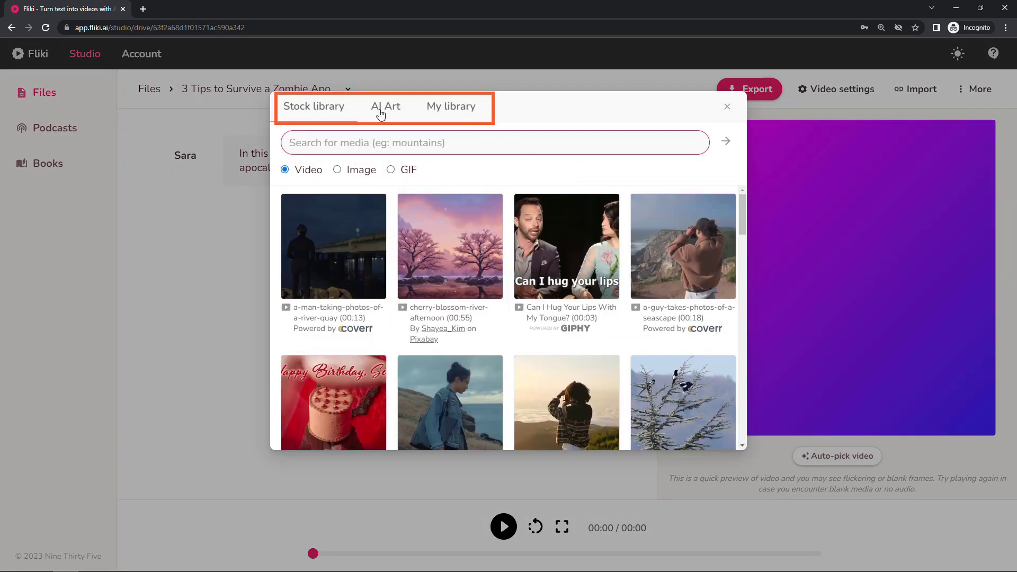
pyautogui.click(379, 110)
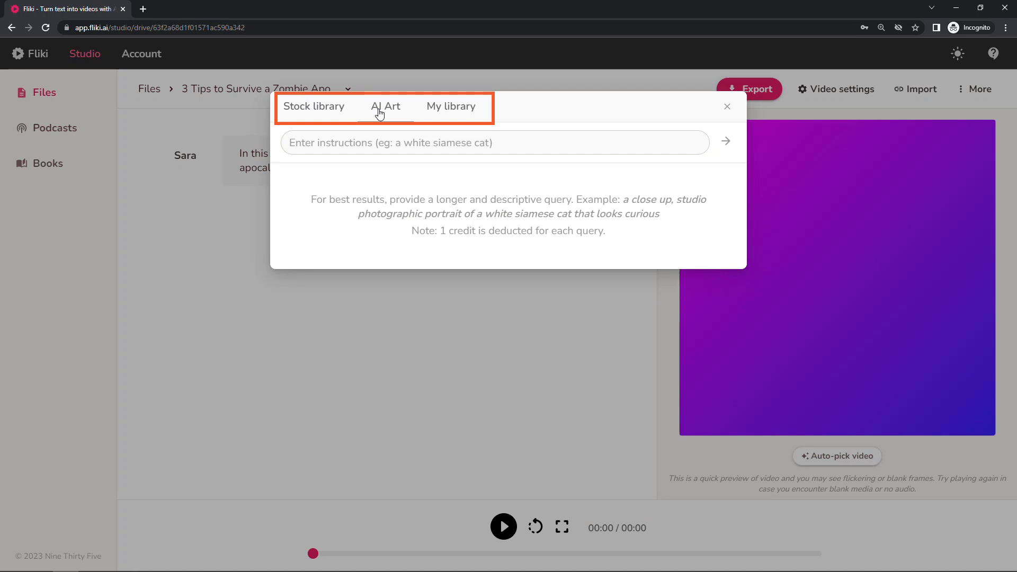
pyautogui.click(468, 115)
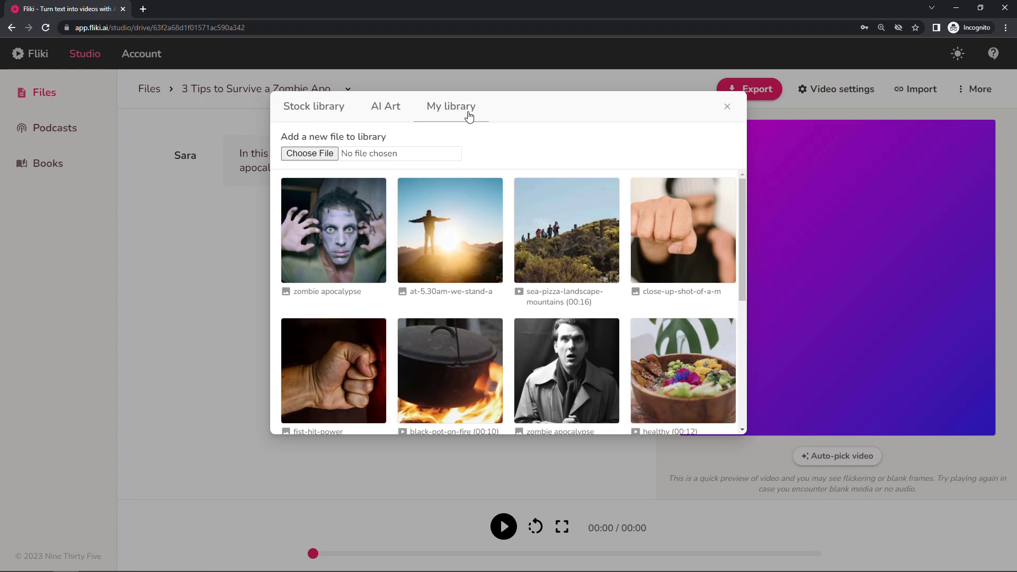
pyautogui.click(384, 110)
pyautogui.click(345, 147)
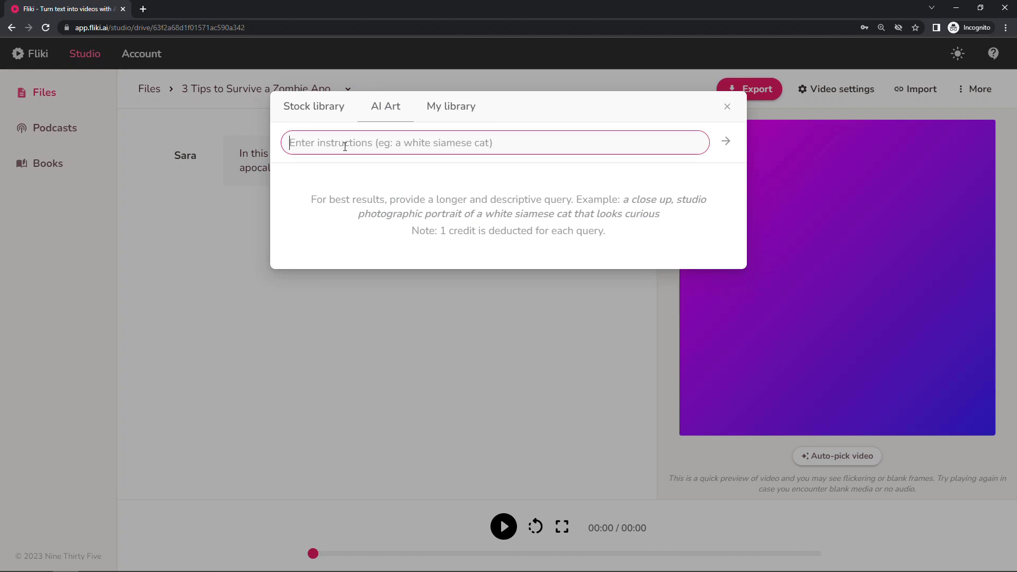
pyautogui.write('zombie apocalypse')
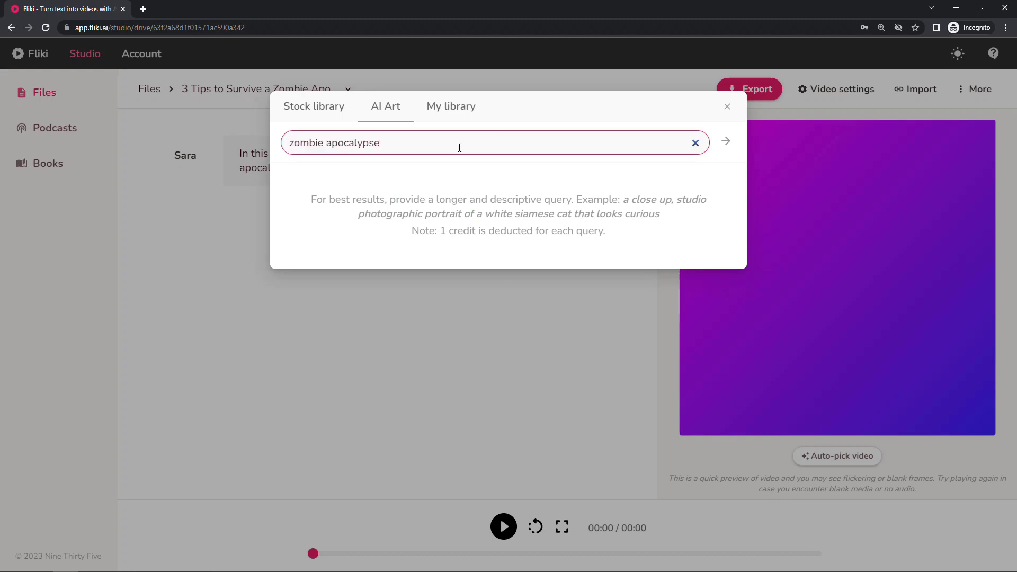
pyautogui.click(725, 144)
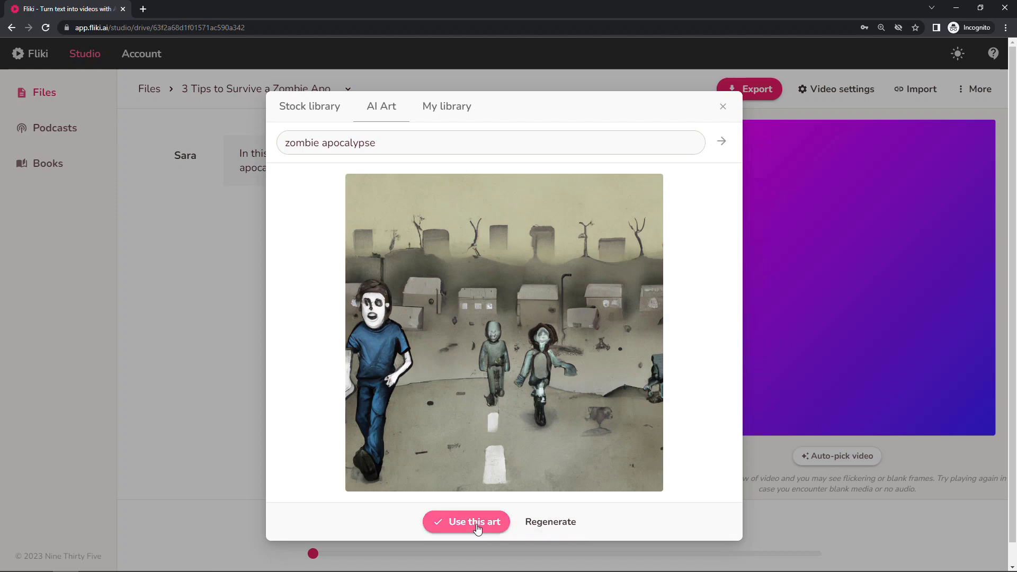
pyautogui.click(477, 522)
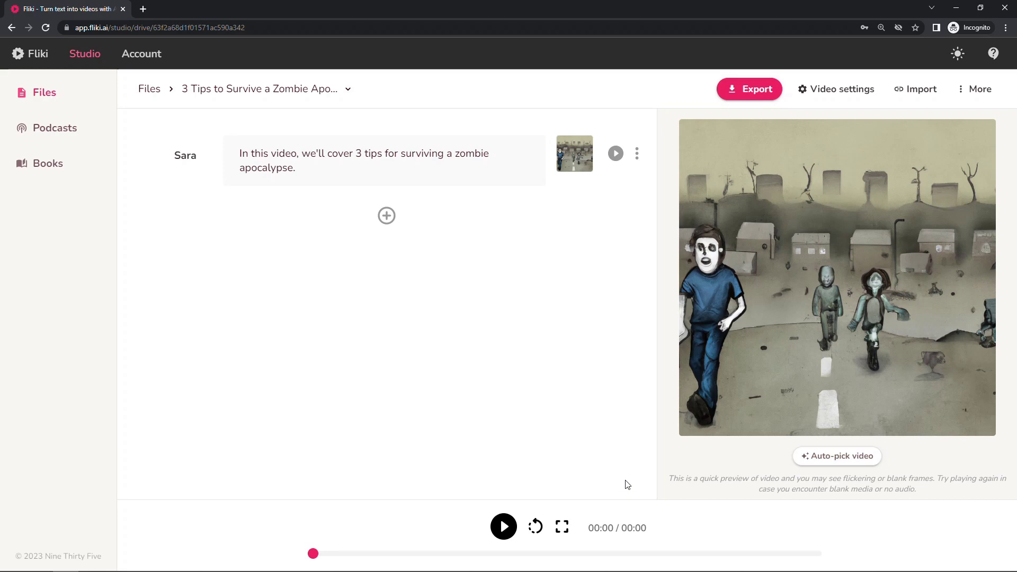
# Step: Play the 4-second intro preview, then bring up the first section's voice selection
pyautogui.click(505, 530)
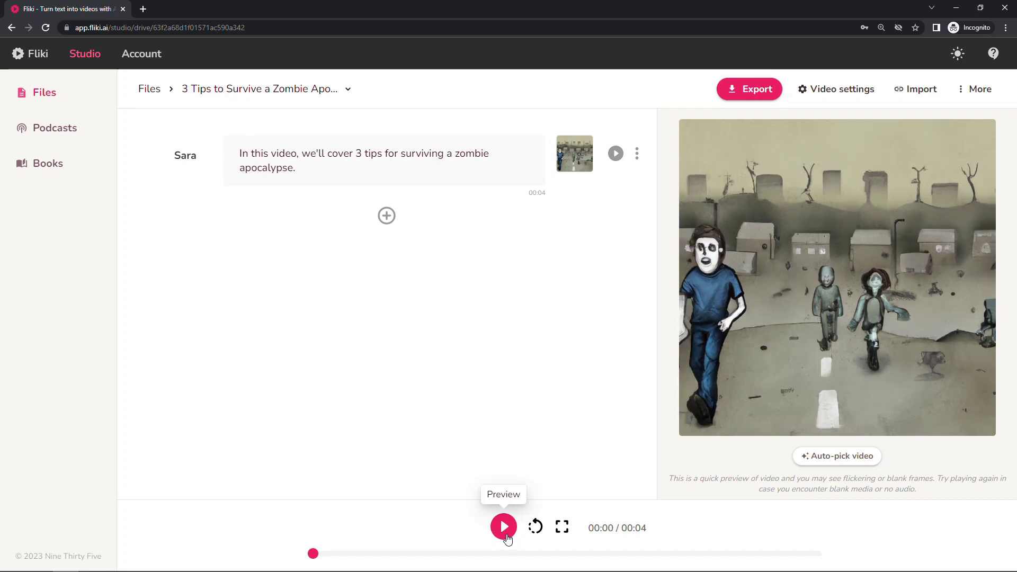
pyautogui.click(184, 154)
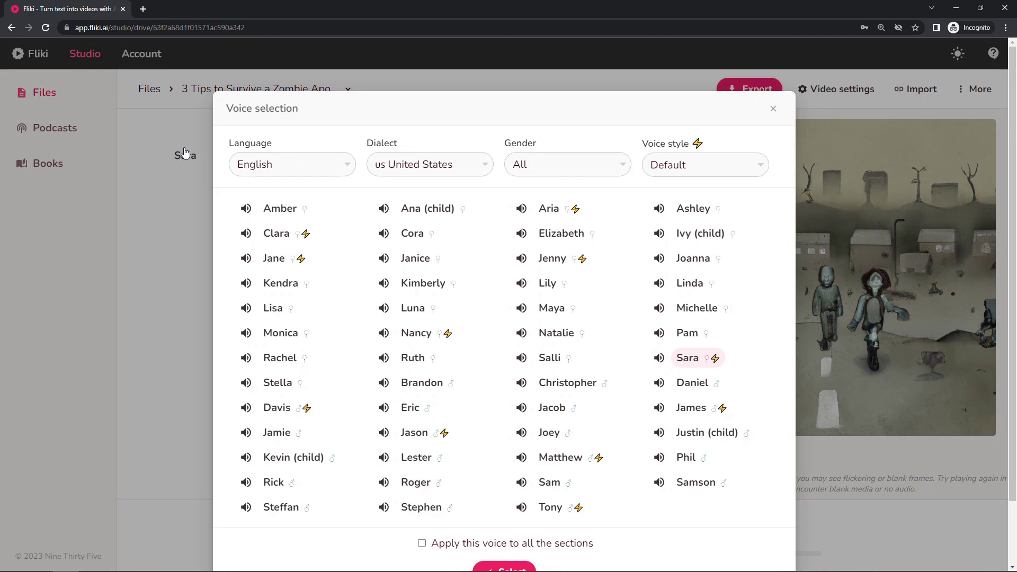
# Step: Preview the intro with the Jason voice, then switch the narrator back to Sara
pyautogui.click(415, 439)
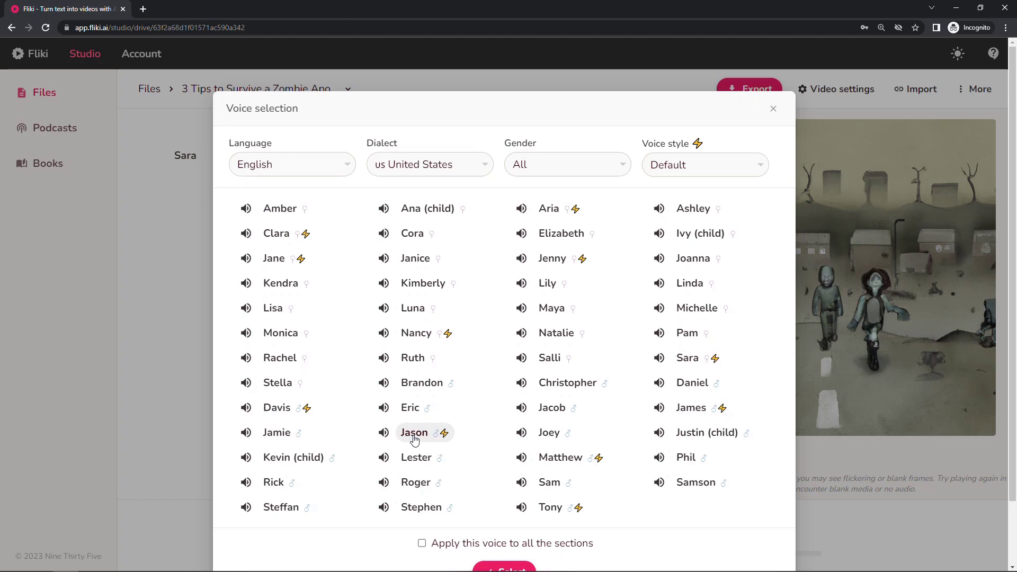
pyautogui.click(502, 567)
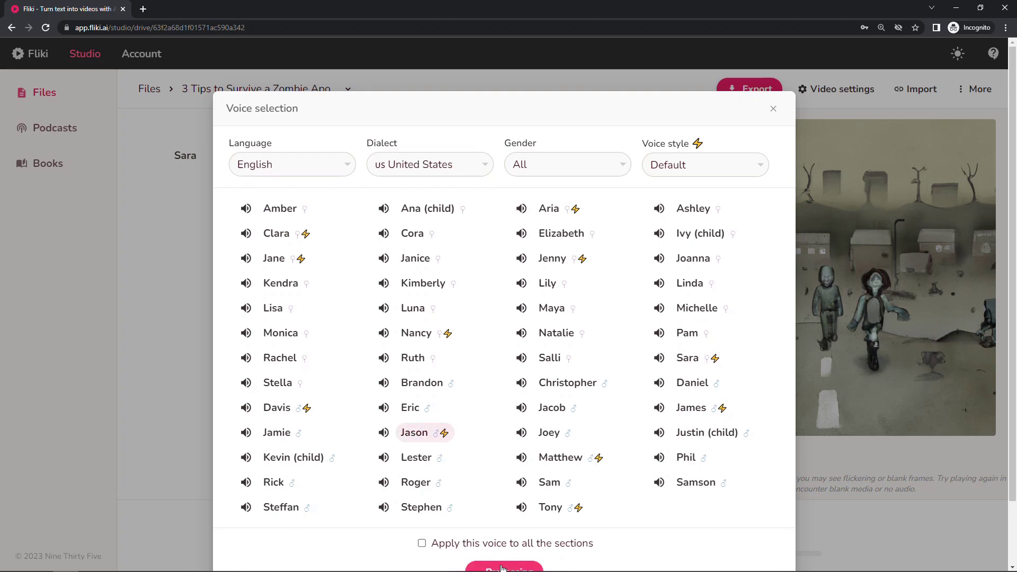
pyautogui.click(501, 528)
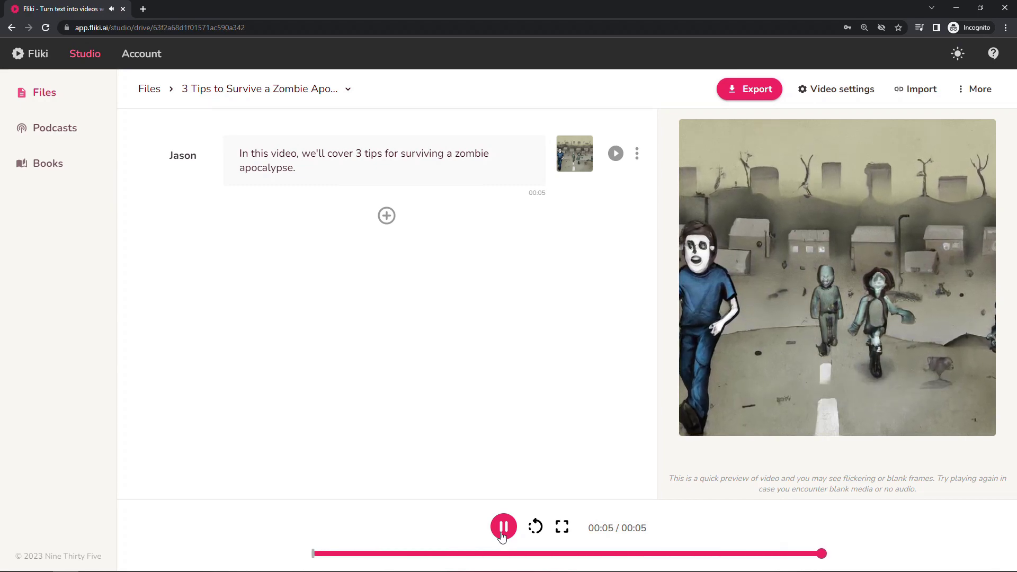
pyautogui.click(176, 162)
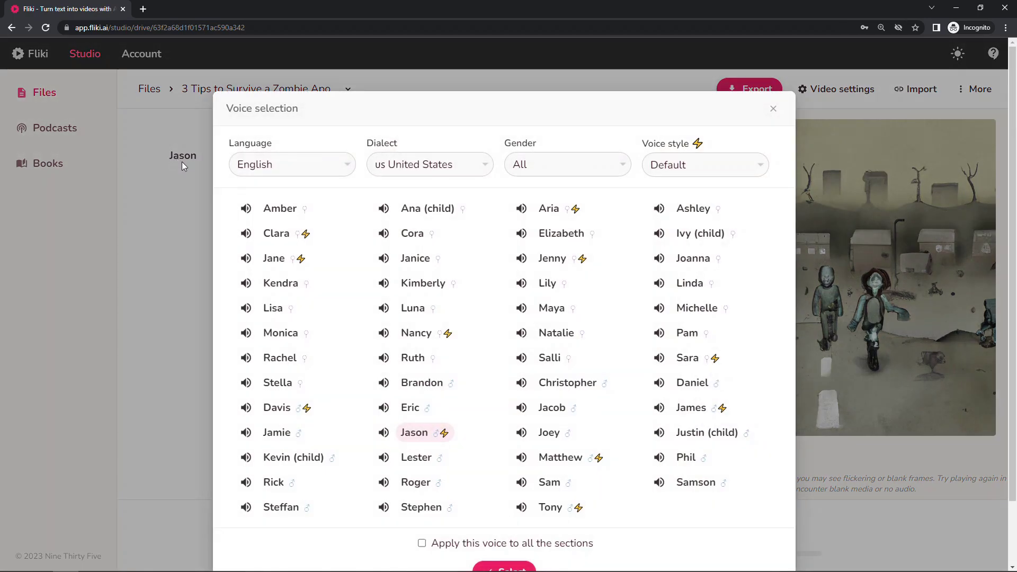
pyautogui.click(687, 359)
pyautogui.click(507, 566)
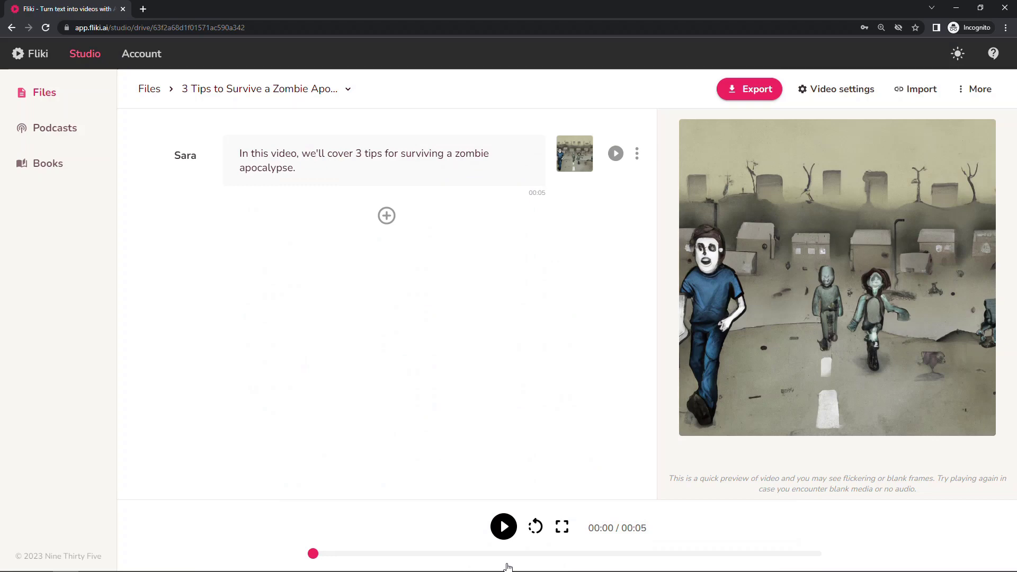
# Step: Add a second scene with the shelter-and-supplies line and give it the stock 'campfire food' clip
pyautogui.click(384, 221)
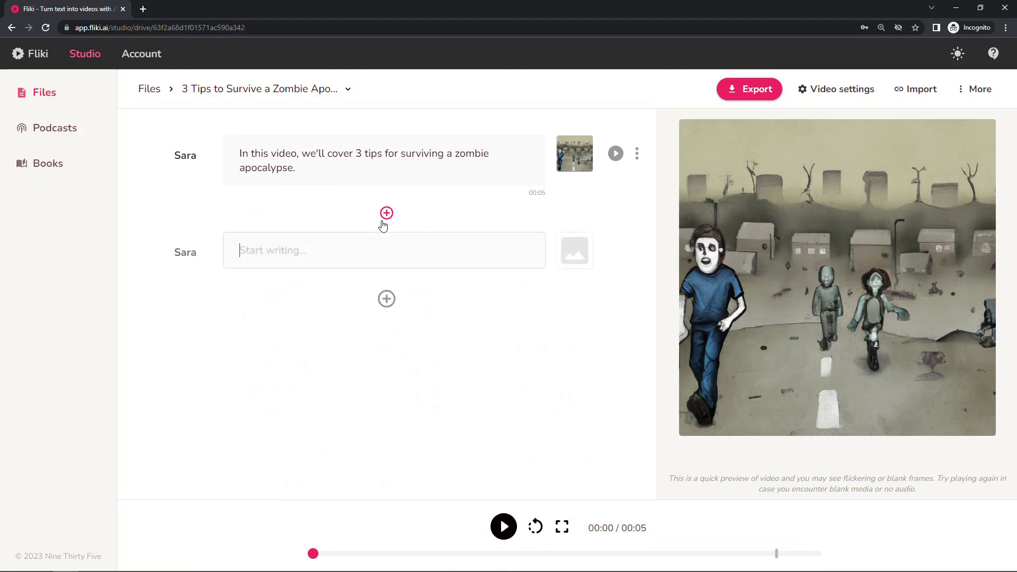
pyautogui.write("First, you'll need to find shelter and supplies. Get food and water.")
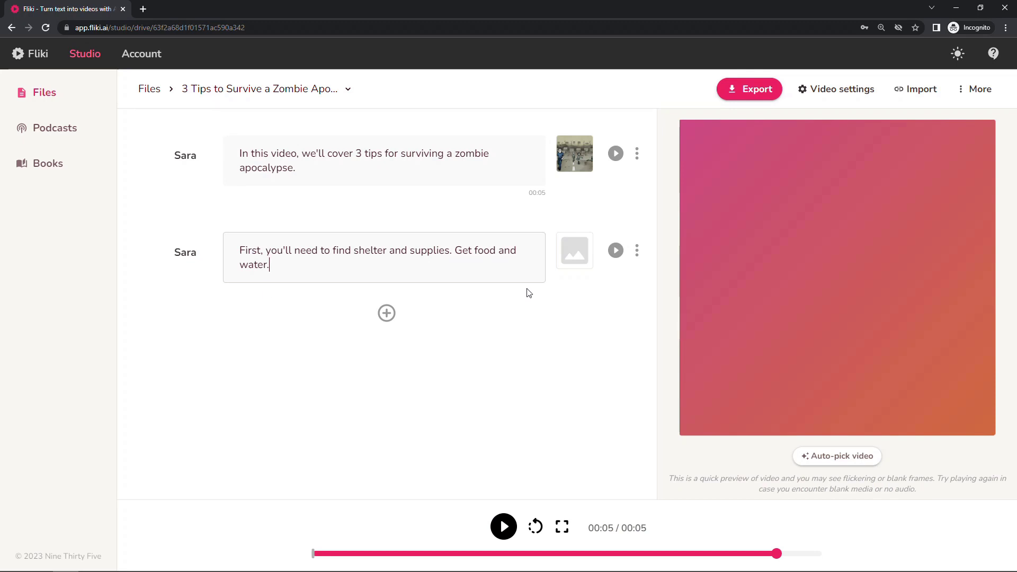
pyautogui.click(574, 257)
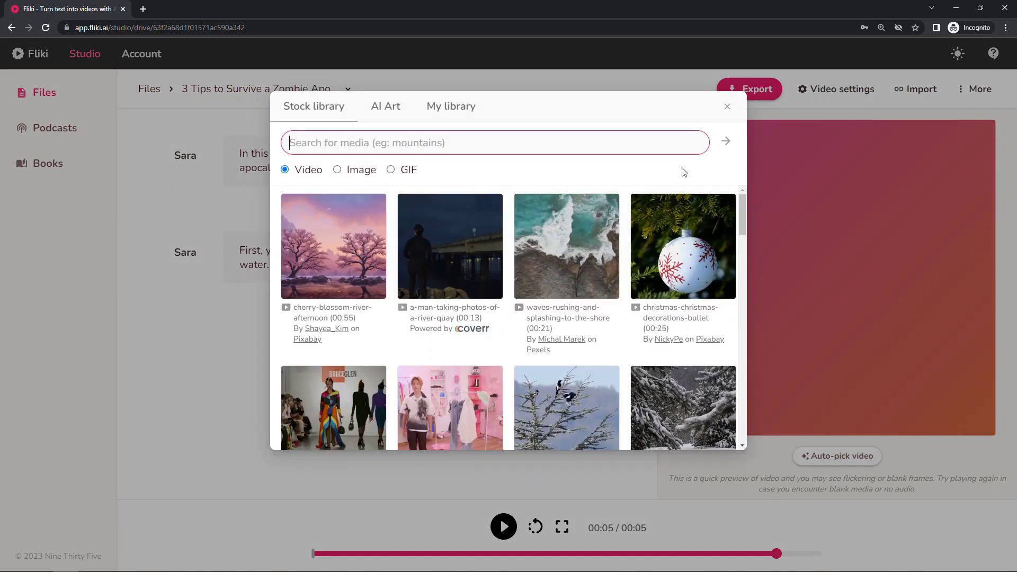
pyautogui.write('campi')
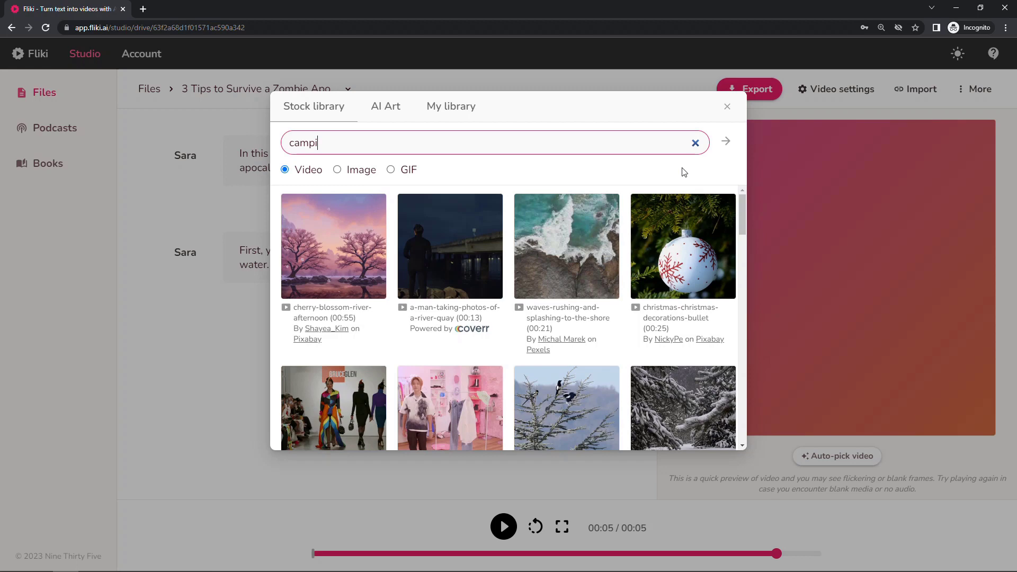
pyautogui.press('BackSpace')
pyautogui.write('fire food')
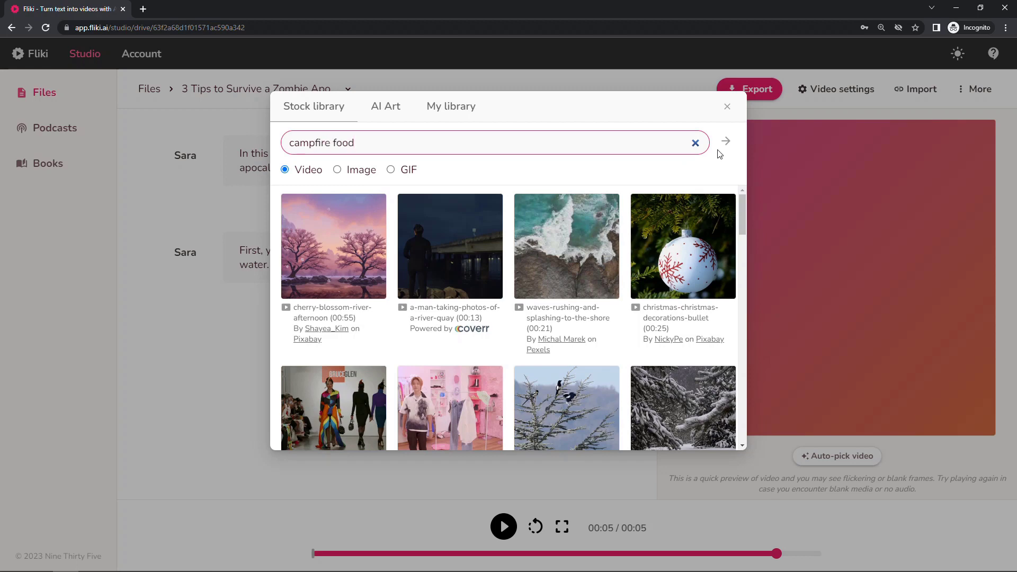
pyautogui.click(727, 148)
pyautogui.scroll(-6, 679, 241)
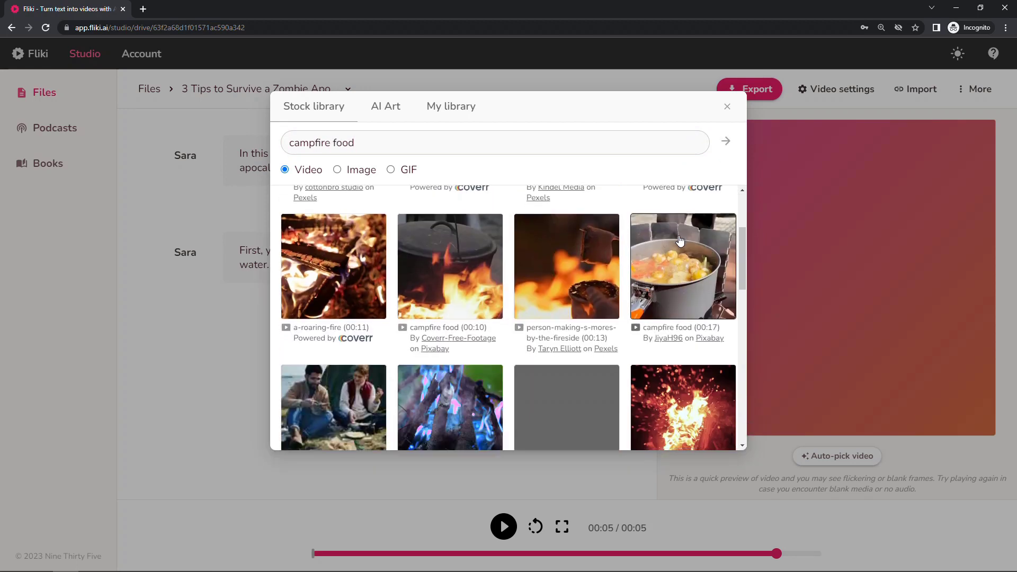
pyautogui.scroll(3, 679, 241)
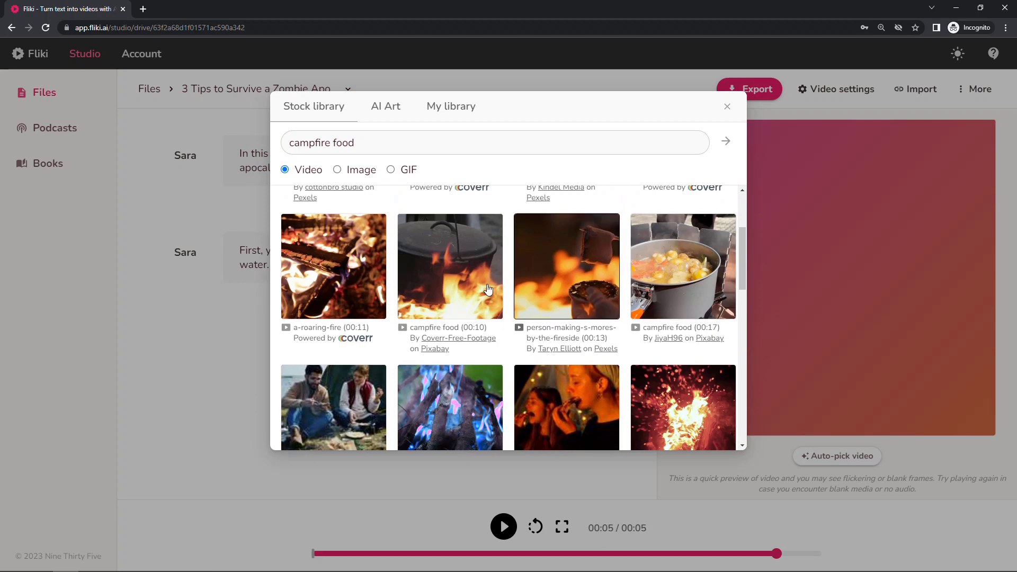
pyautogui.click(438, 292)
# Step: Add a self-defense scene and illustrate it with the black-and-white clenched-fist photo from a 'self-defense' image search
pyautogui.click(386, 313)
pyautogui.write("Next, you'll need to learn some basic self-defense techniques.")
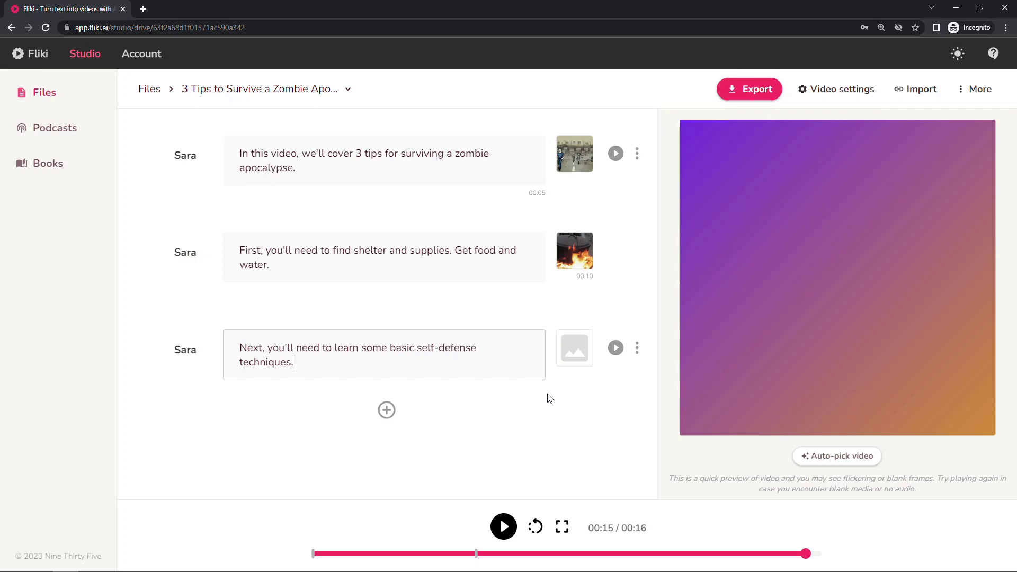
pyautogui.click(575, 348)
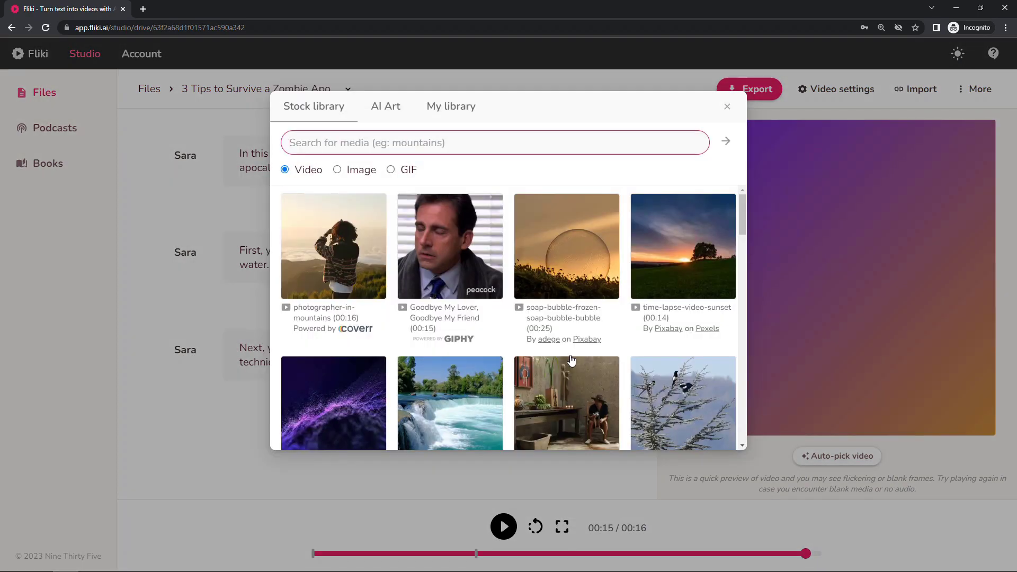
pyautogui.click(365, 146)
pyautogui.write('self-defense')
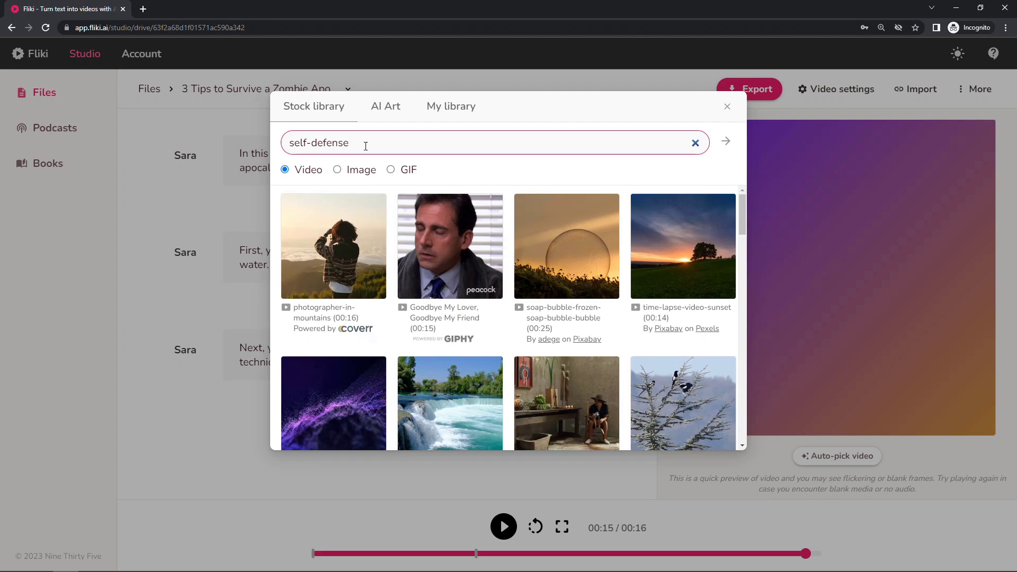
pyautogui.click(337, 170)
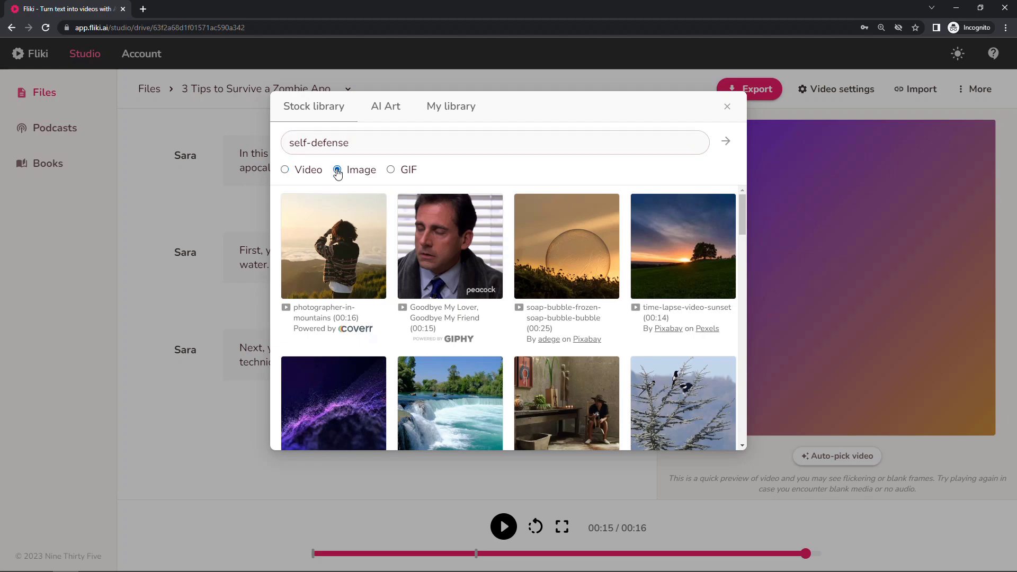
pyautogui.click(725, 141)
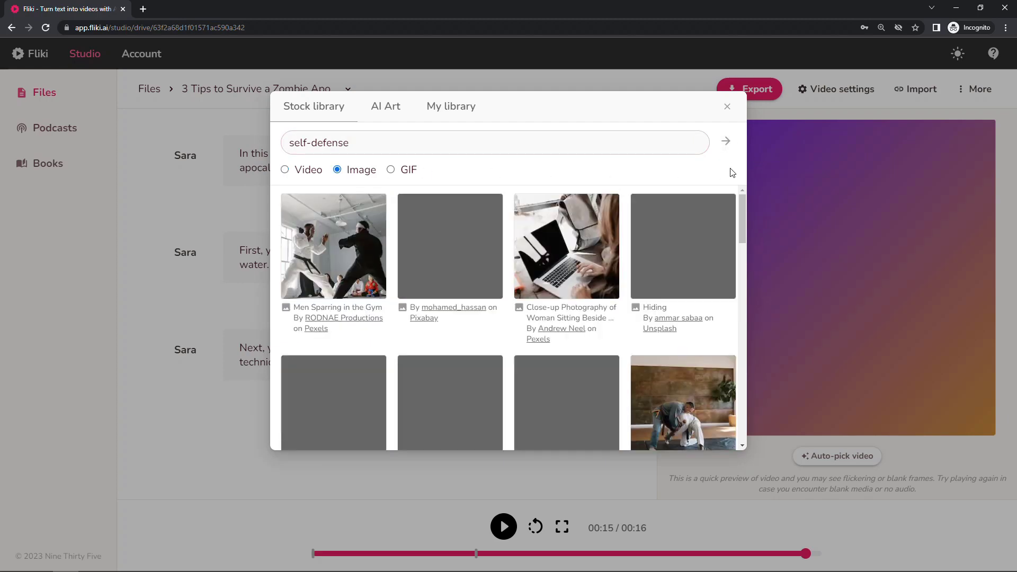
pyautogui.moveTo(741, 215); pyautogui.dragTo(740, 338)
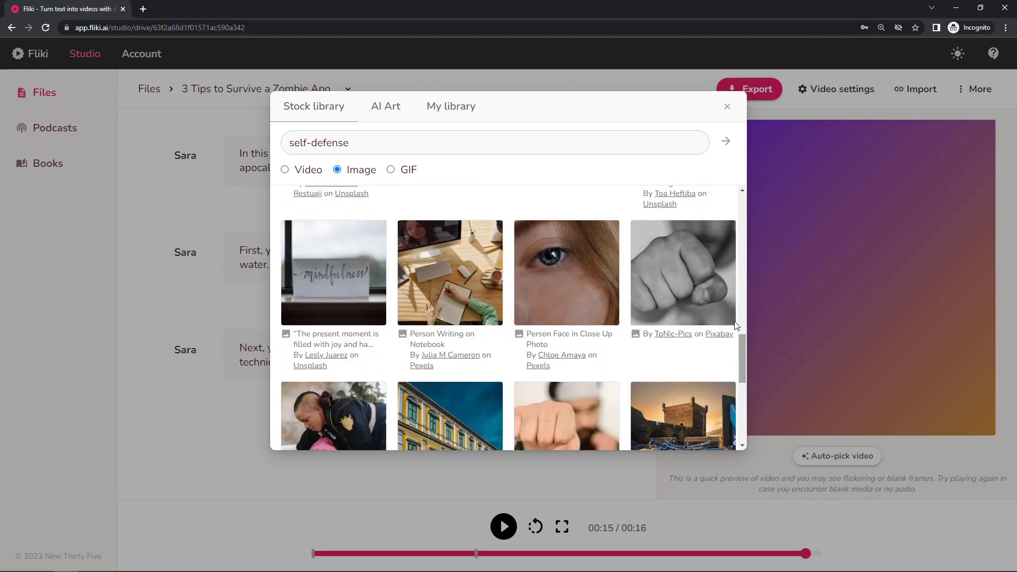
pyautogui.click(678, 278)
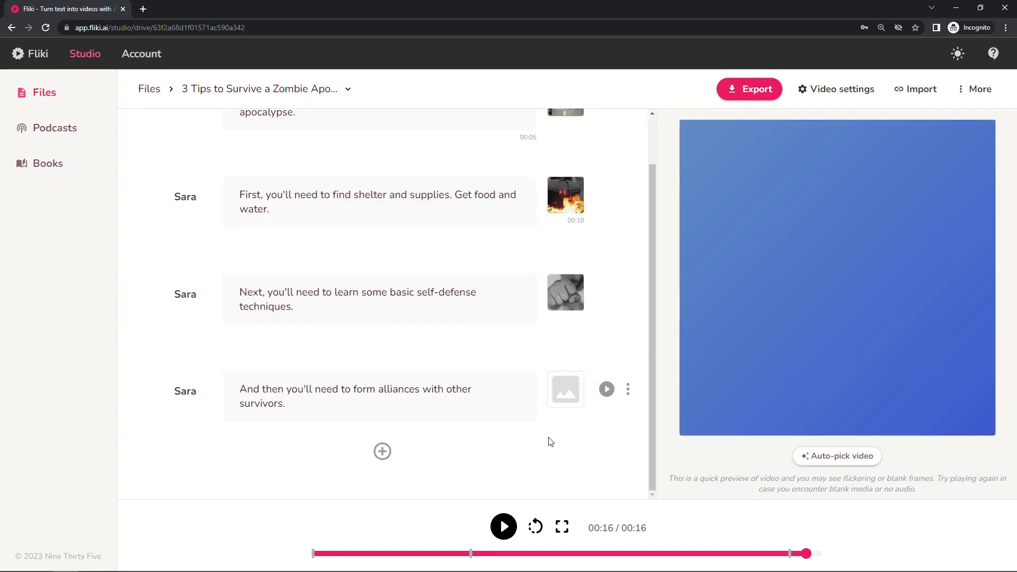
# Step: Search stock videos for 'camping with friends' to find the alliances scene's visual
pyautogui.click(564, 391)
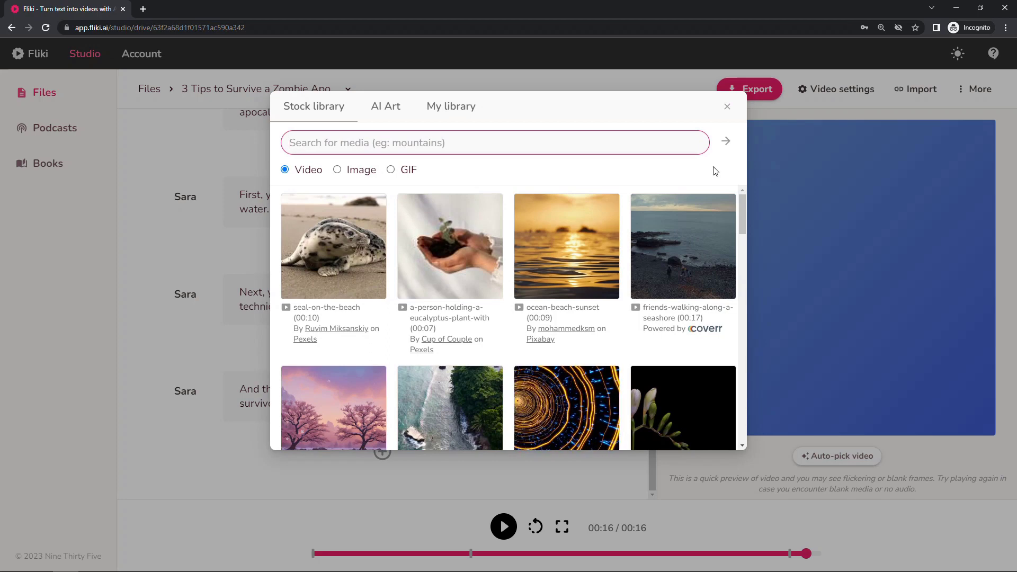
pyautogui.write('camping with friends')
pyautogui.press('Return')
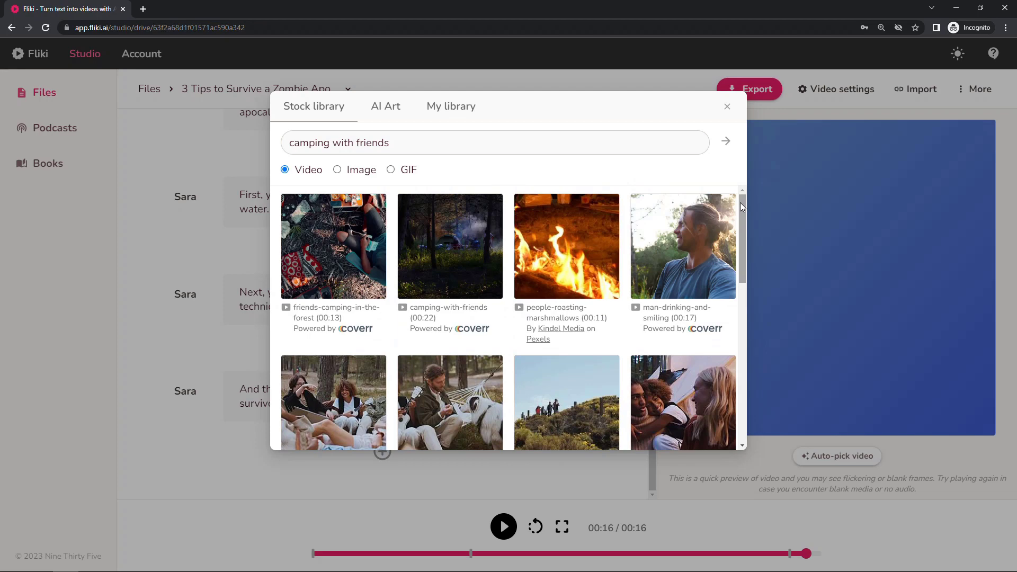
pyautogui.moveTo(741, 203); pyautogui.dragTo(740, 247)
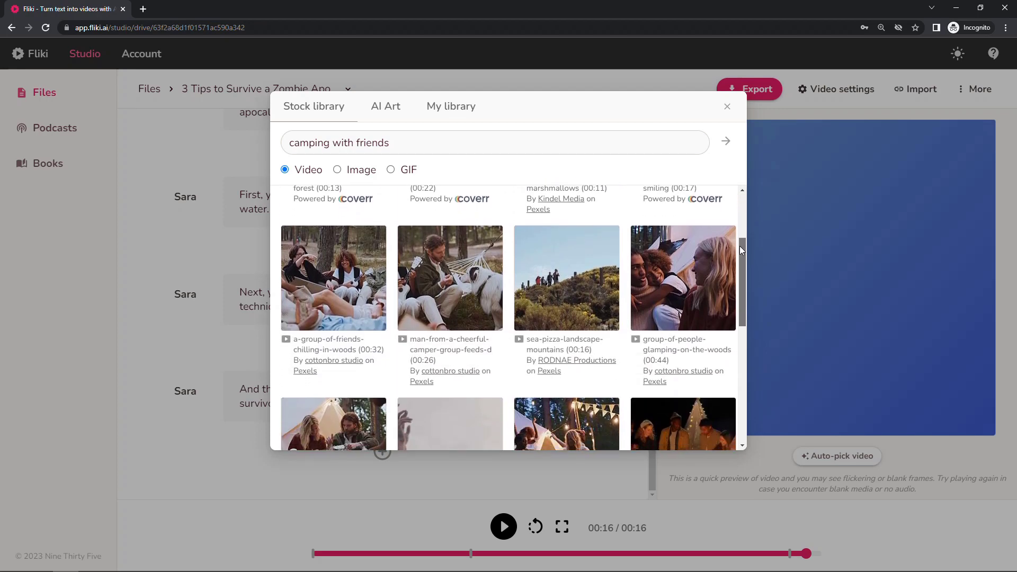
# Step: Use the mountain ridge video for alliances, then add a final scene with the 'sunrise' outstretched-arms photo
pyautogui.click(569, 288)
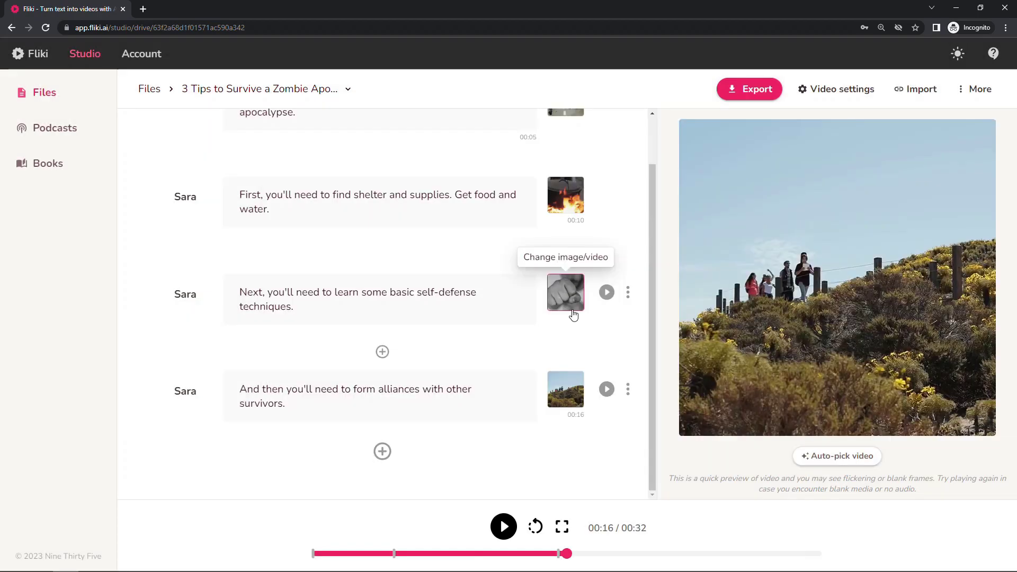
pyautogui.click(382, 454)
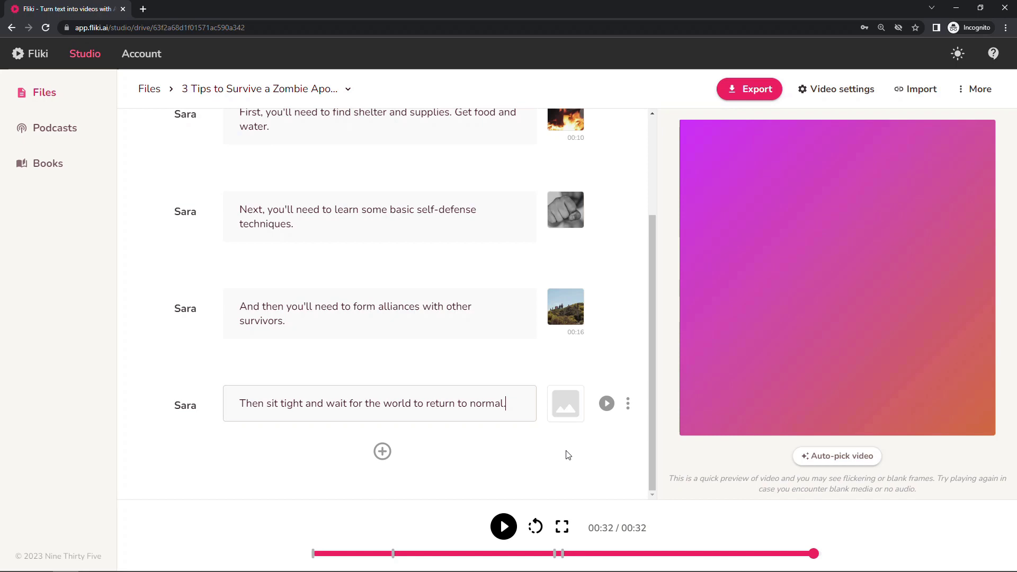
pyautogui.click(560, 413)
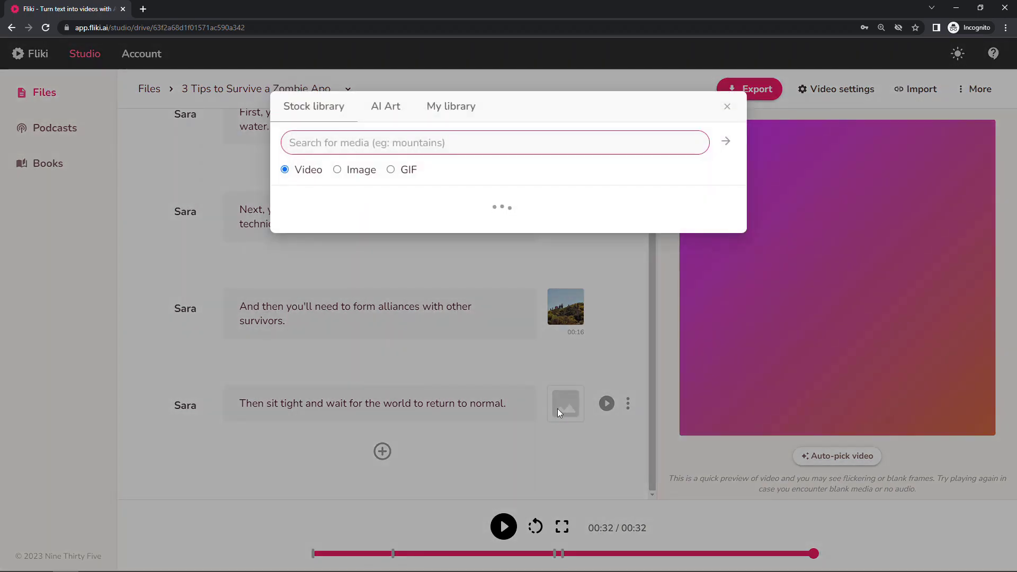
pyautogui.click(336, 169)
pyautogui.click(344, 146)
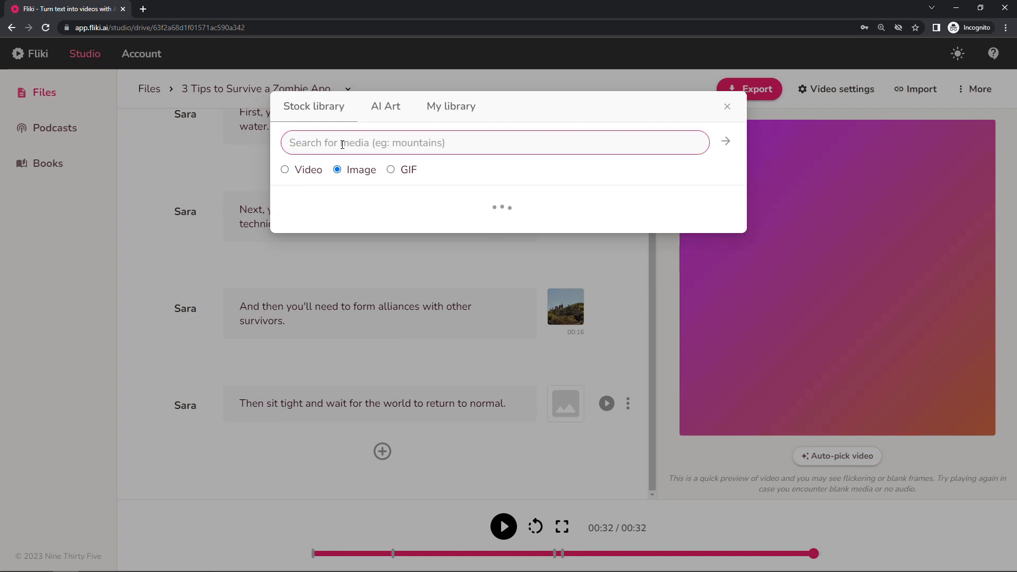
pyautogui.write('sunrise')
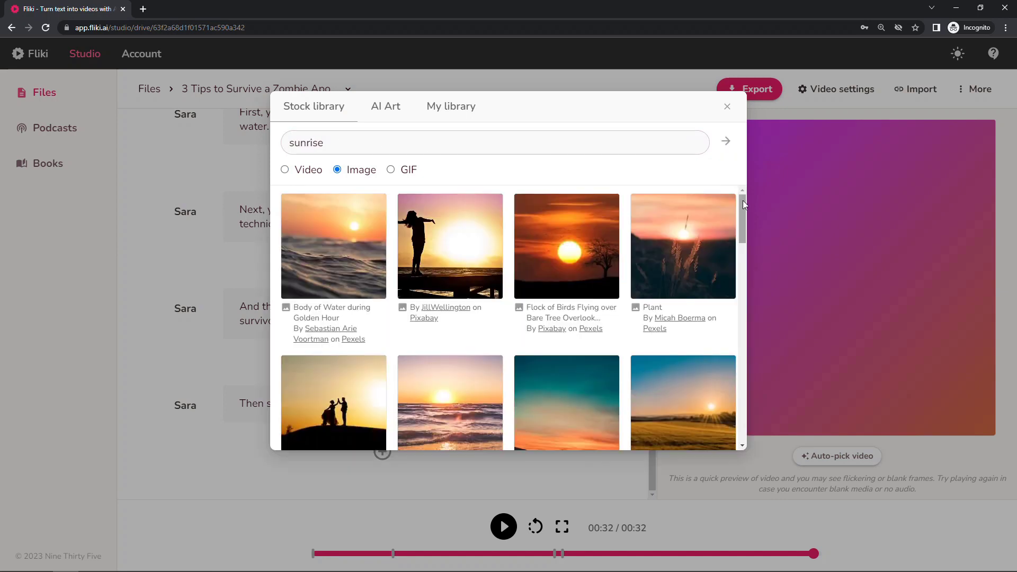
pyautogui.moveTo(742, 200); pyautogui.dragTo(739, 392)
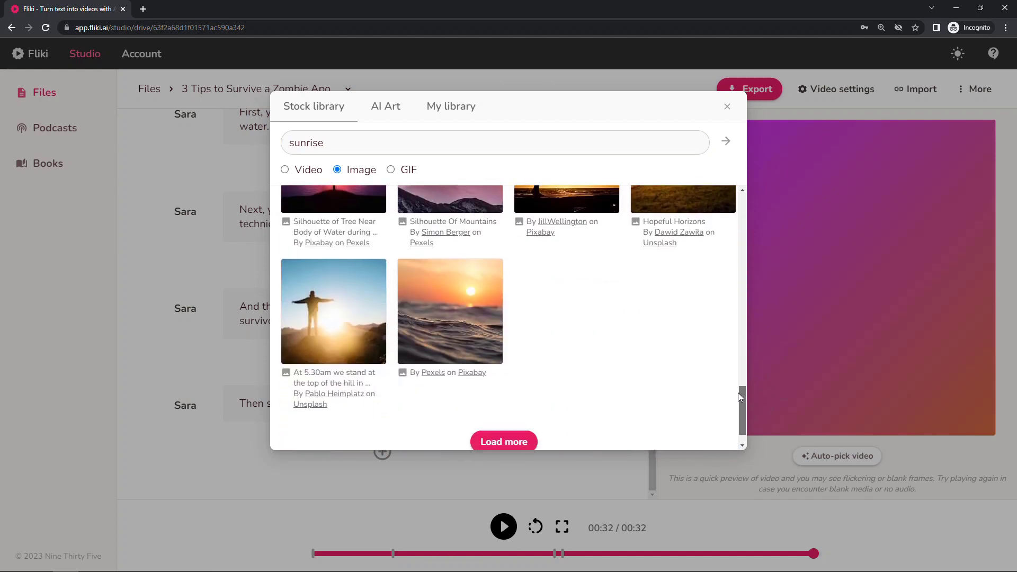
pyautogui.click(331, 326)
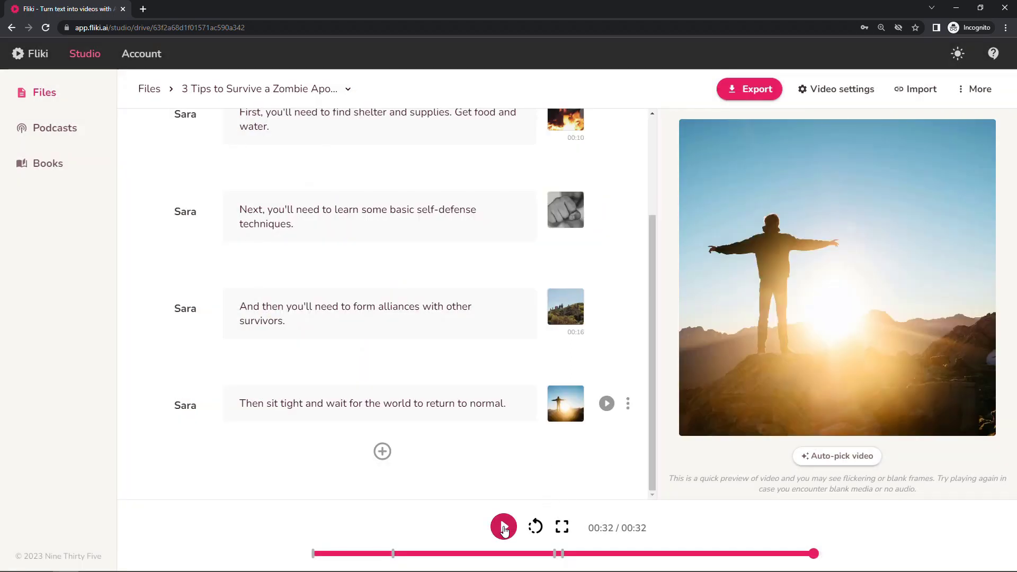
# Step: Play the full five-scene zombie survival video preview from the start
pyautogui.click(504, 528)
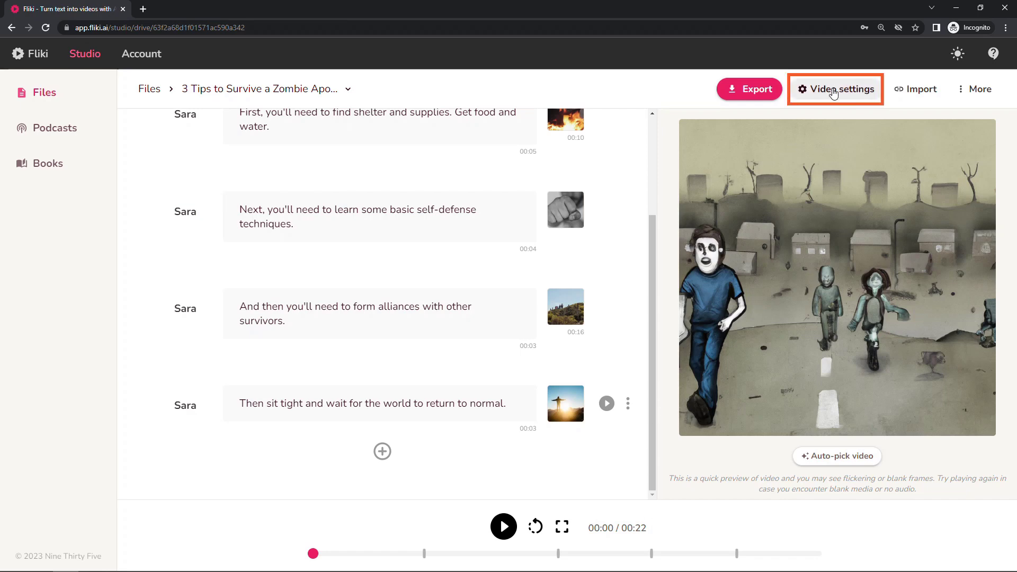
pyautogui.click(834, 93)
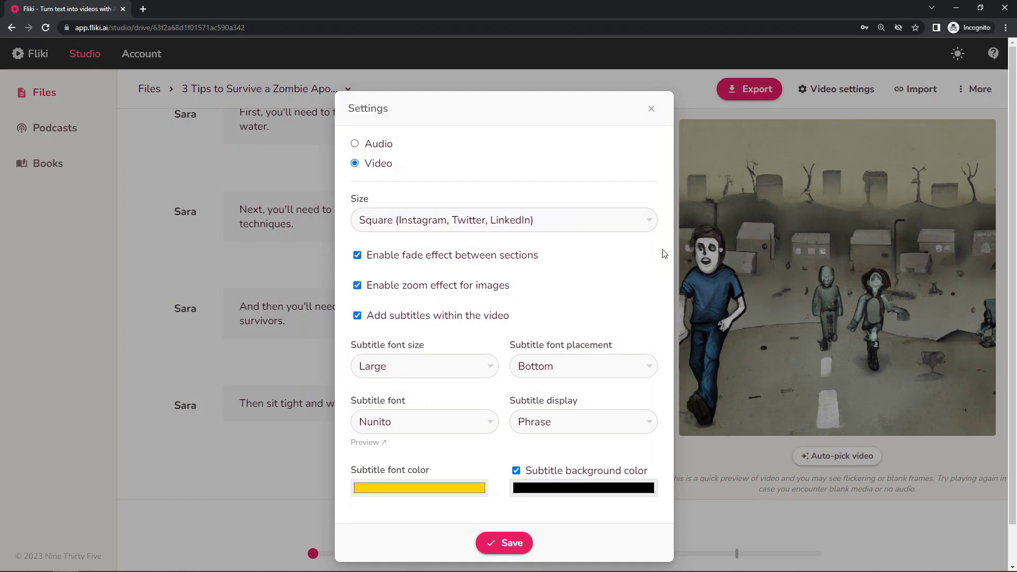
pyautogui.click(649, 223)
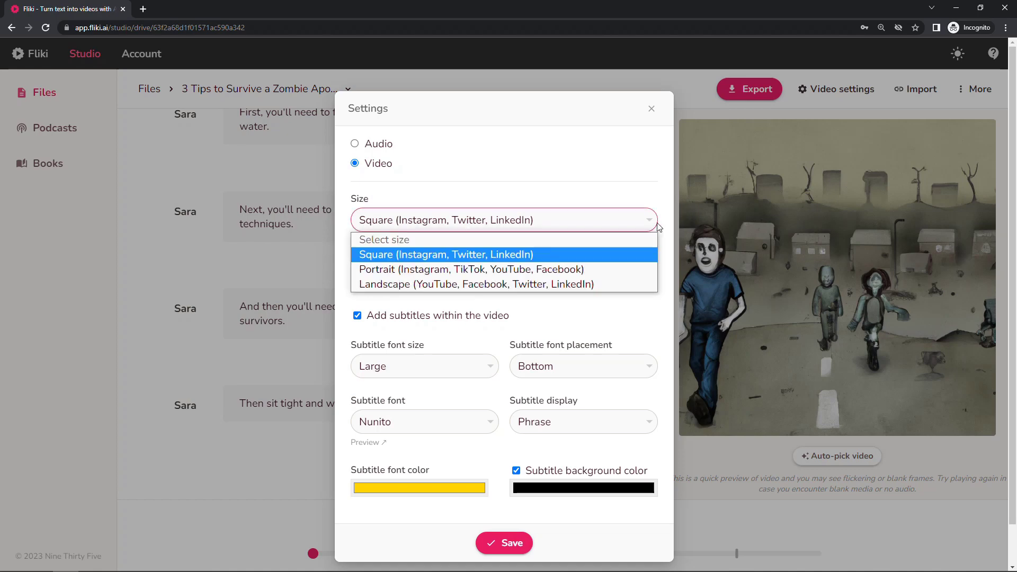
pyautogui.click(662, 227)
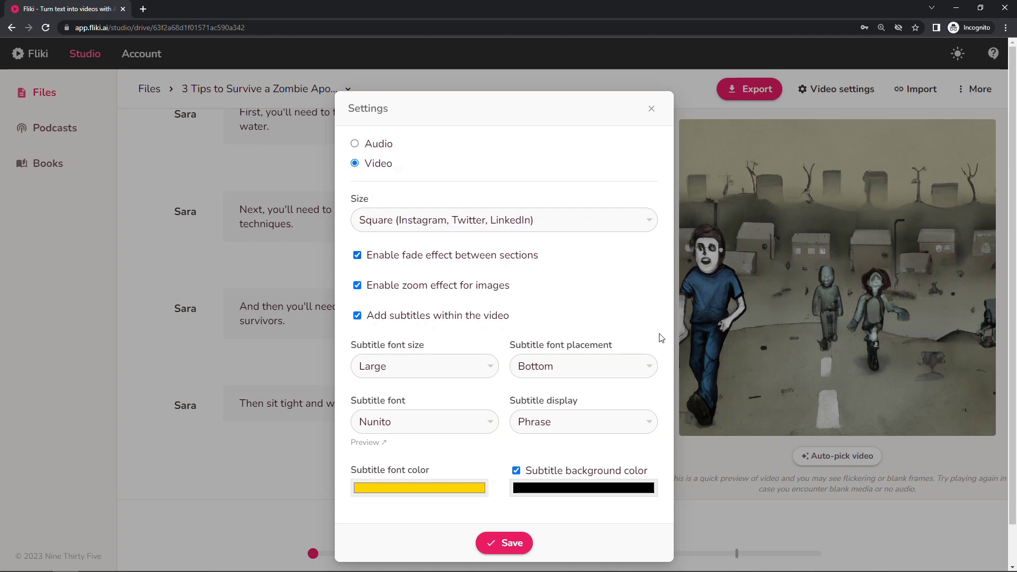
pyautogui.click(651, 108)
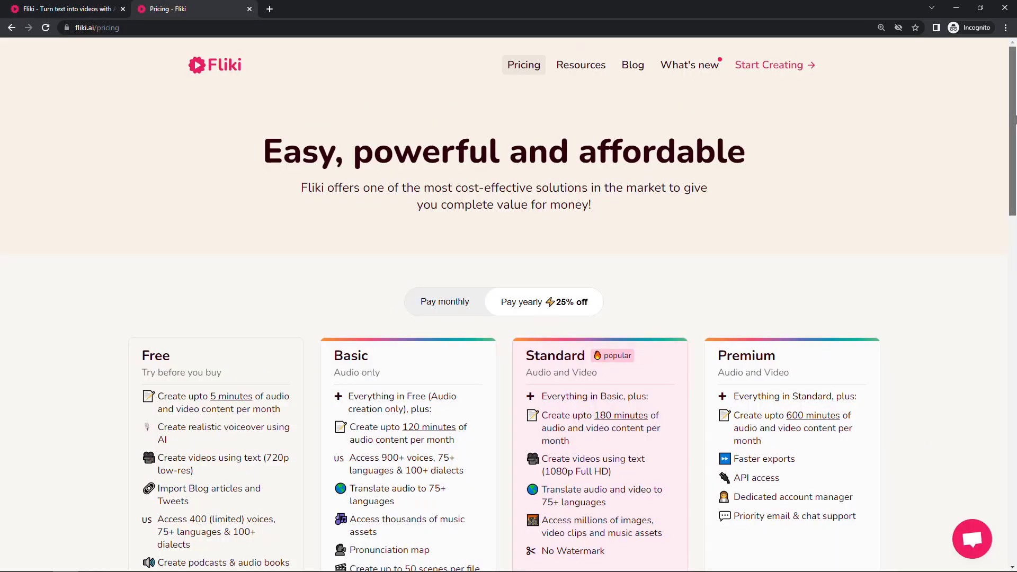
# Step: Scroll Fliki's pricing page to the plan cards: Free, Basic $6, Standard $21, Premium $66 monthly, billed yearly
pyautogui.moveTo(1016, 123); pyautogui.dragTo(1015, 199)
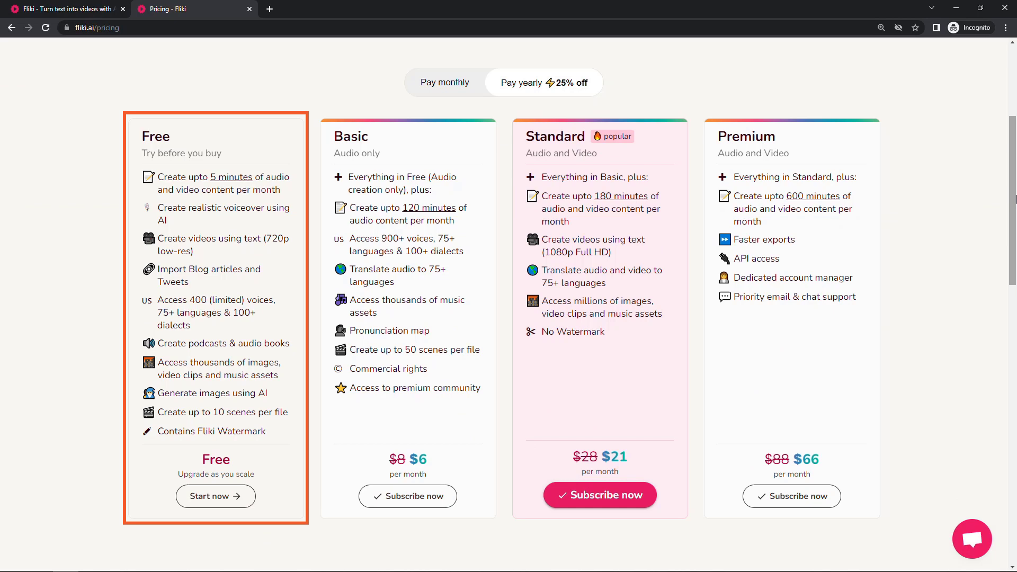